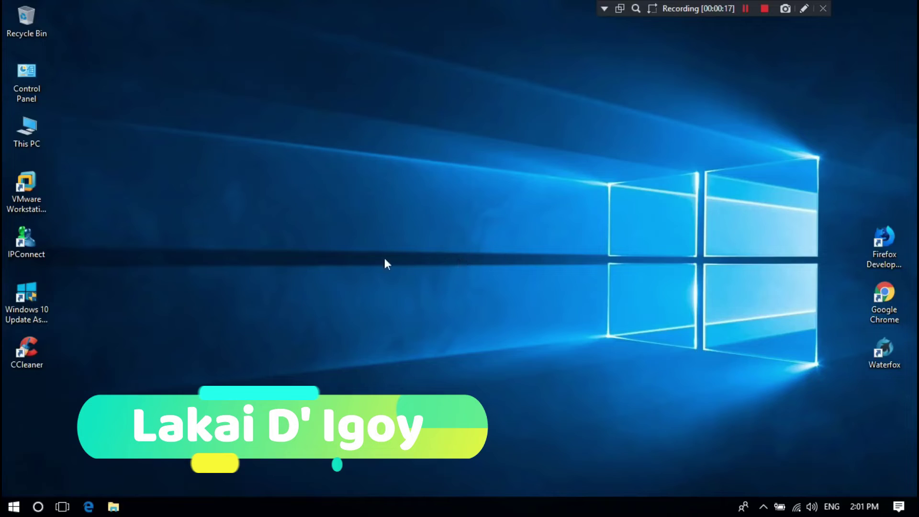
Step: After CCleaner is blocked, search for regedit and run it as administrator
{"action": "double_click", "coordinate": [45, 343]}
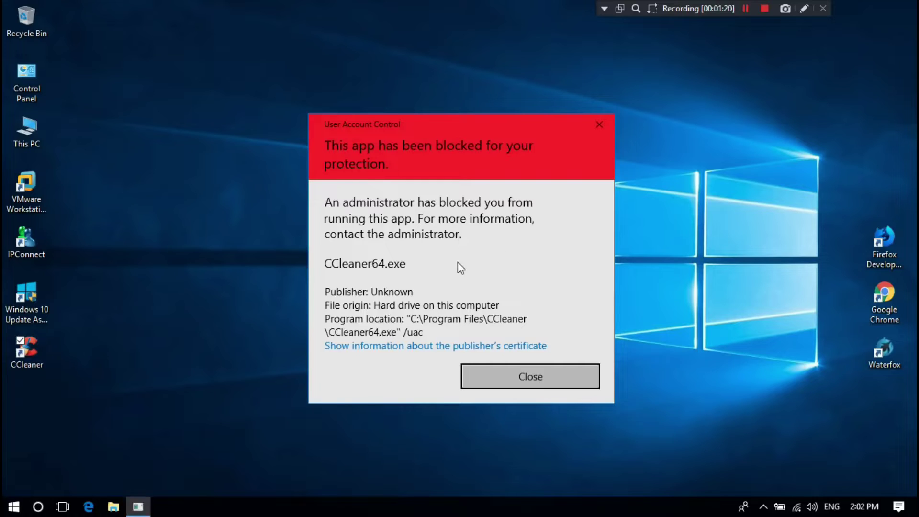
{"action": "left_click", "coordinate": [510, 375]}
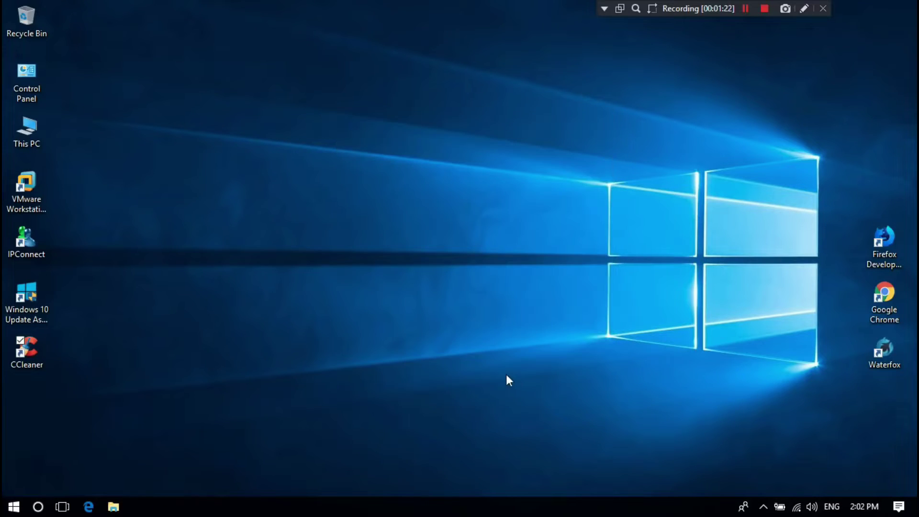
{"action": "left_click", "coordinate": [39, 507]}
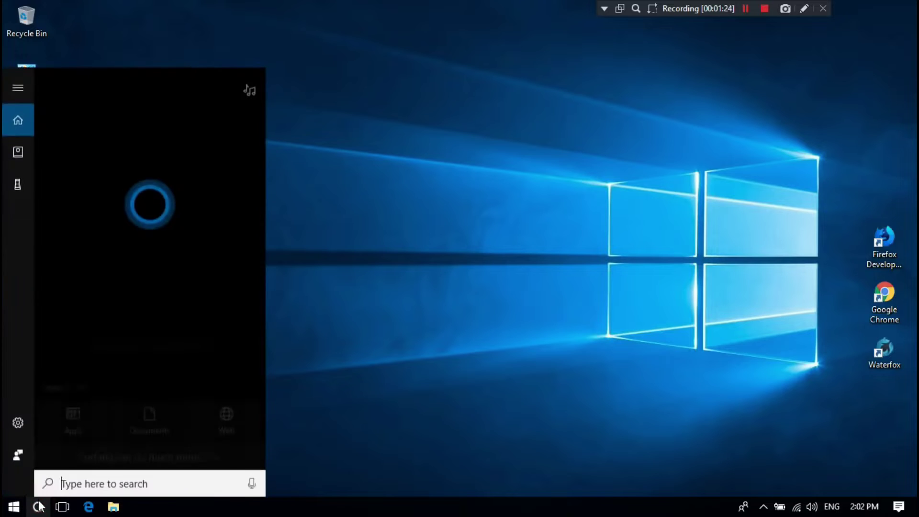
{"action": "type", "text": "reg"}
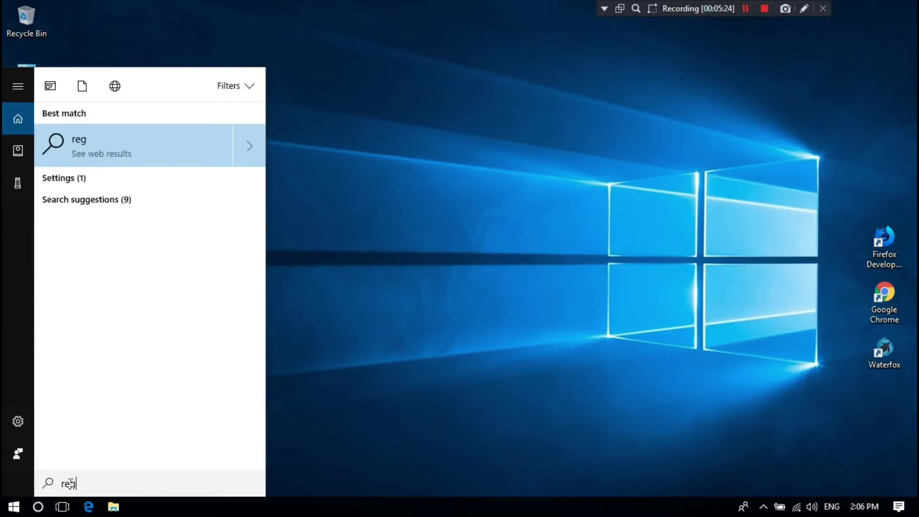
{"action": "type", "text": "edit"}
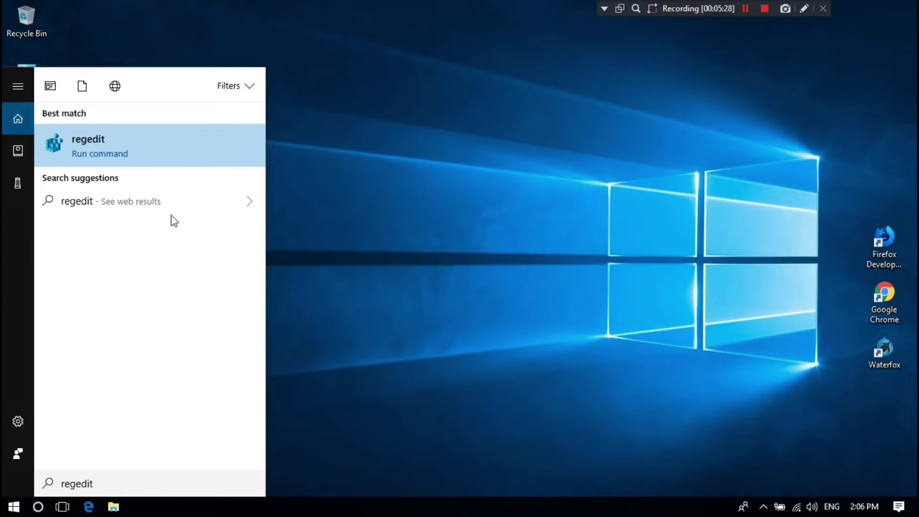
{"action": "right_click", "coordinate": [154, 142]}
{"action": "left_click", "coordinate": [154, 158]}
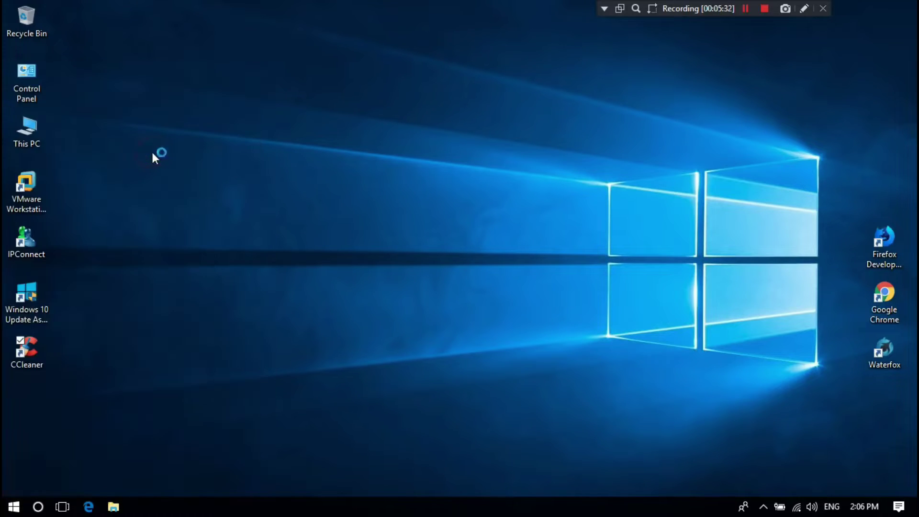
Step: Approve the permission prompt and expand HKEY_LOCAL_MACHINE > SOFTWARE > Microsoft
{"action": "left_click", "coordinate": [358, 334]}
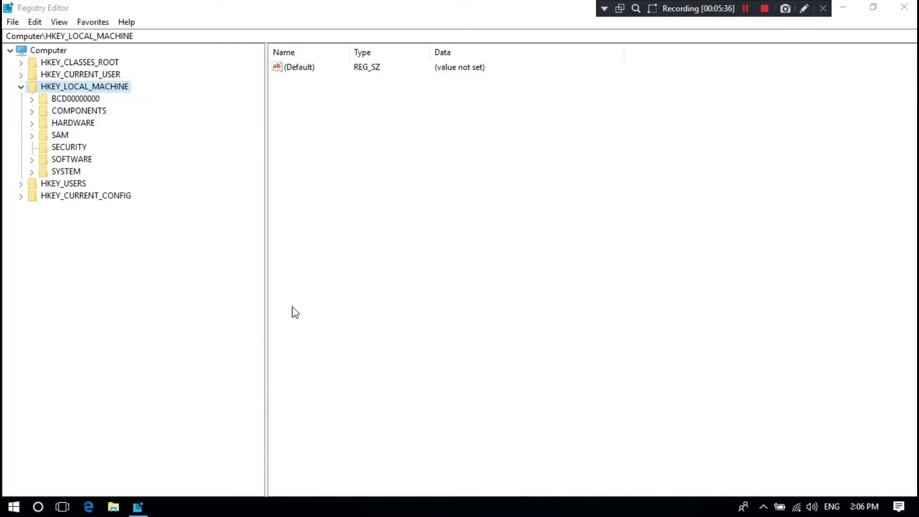
{"action": "left_click", "coordinate": [22, 87]}
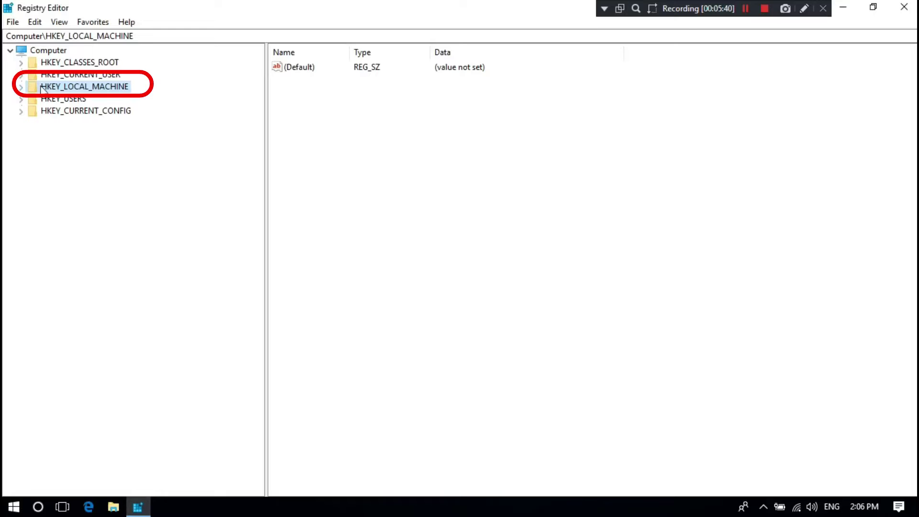
{"action": "left_click", "coordinate": [22, 87]}
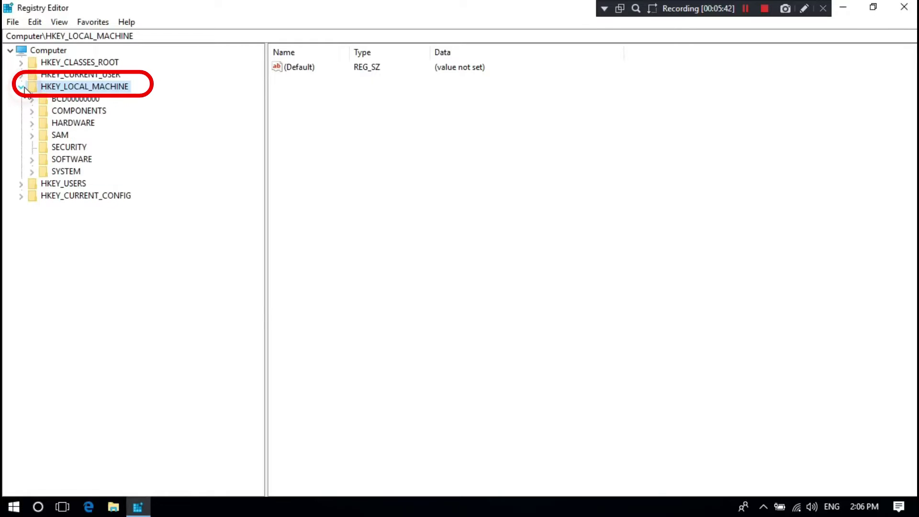
{"action": "left_click", "coordinate": [32, 159]}
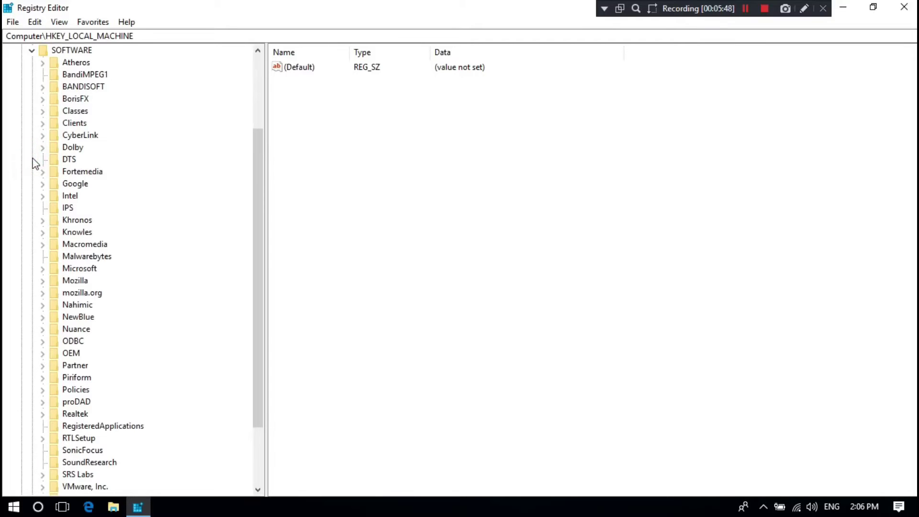
{"action": "left_click", "coordinate": [43, 269]}
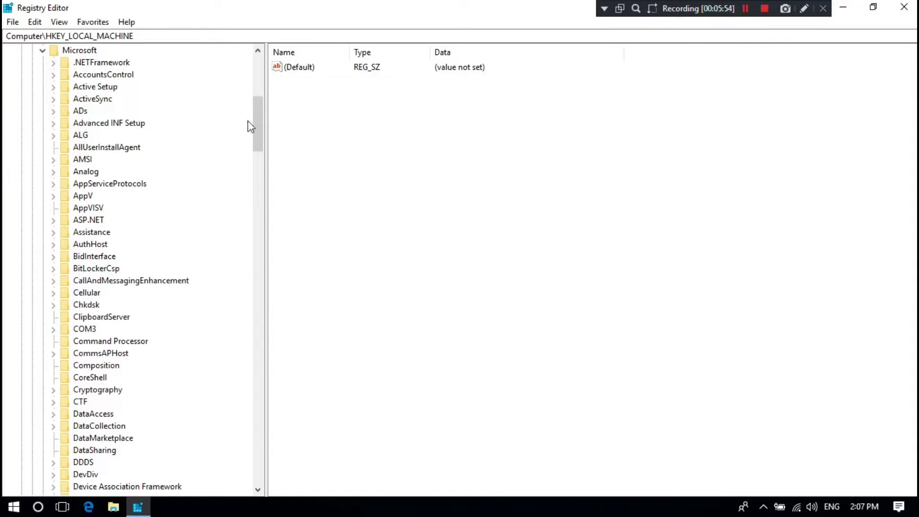
{"action": "mouse_move", "coordinate": [258, 108]}
{"action": "left_mouse_down"}
{"action": "mouse_move", "coordinate": [232, 236]}
{"action": "mouse_move", "coordinate": [229, 388]}
{"action": "left_mouse_up"}
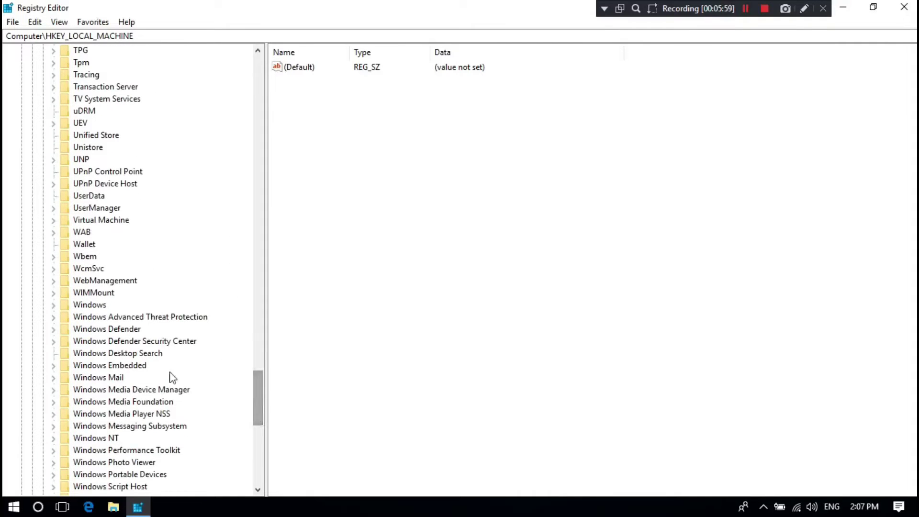
Step: Expand Windows > CurrentVersion > Policies and select the System key
{"action": "left_click", "coordinate": [53, 309]}
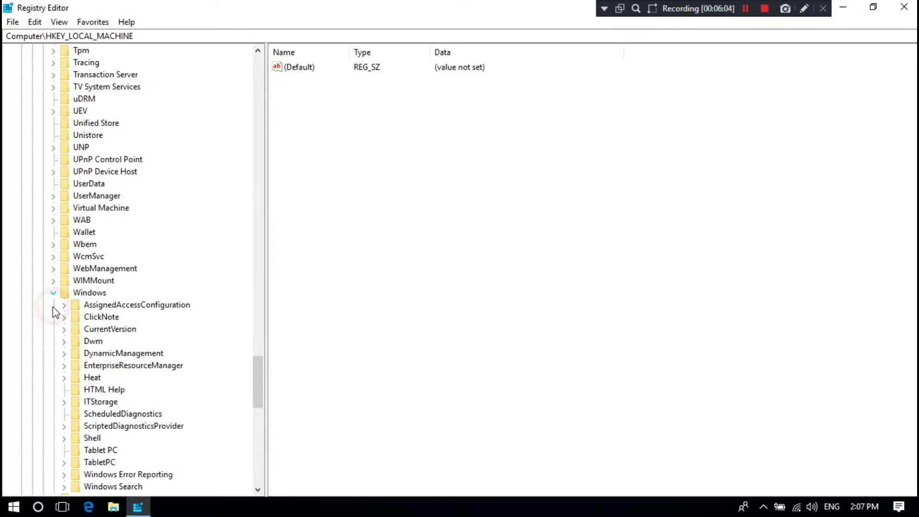
{"action": "left_click_drag", "start_coordinate": [258, 367], "coordinate": [258, 381]}
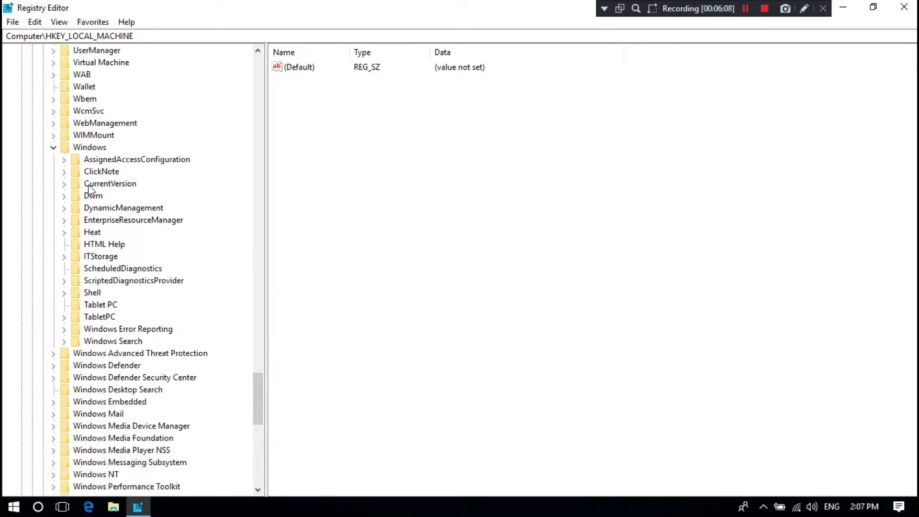
{"action": "left_click", "coordinate": [65, 185]}
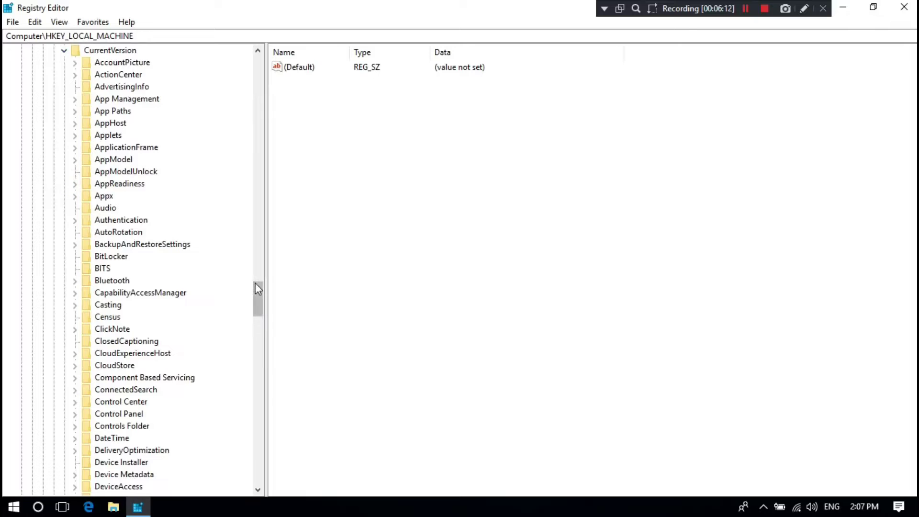
{"action": "left_click_drag", "start_coordinate": [257, 284], "coordinate": [251, 355]}
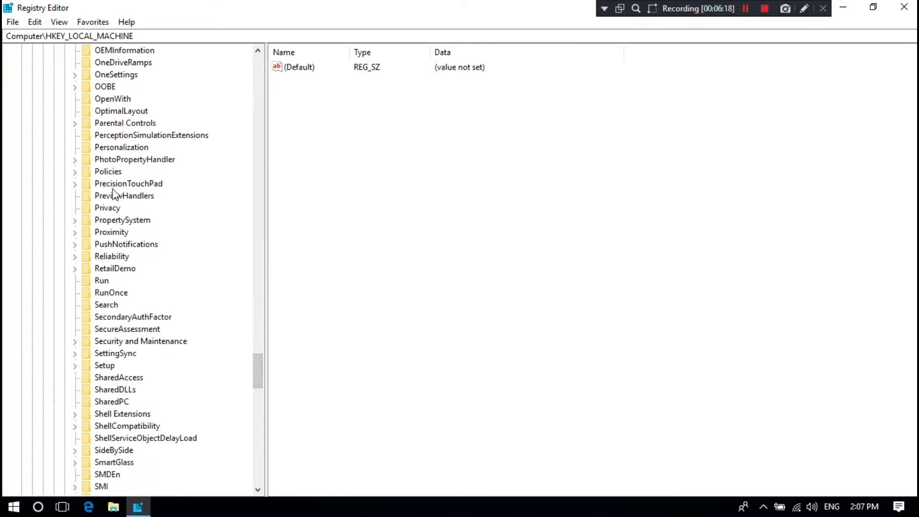
{"action": "left_click", "coordinate": [75, 172]}
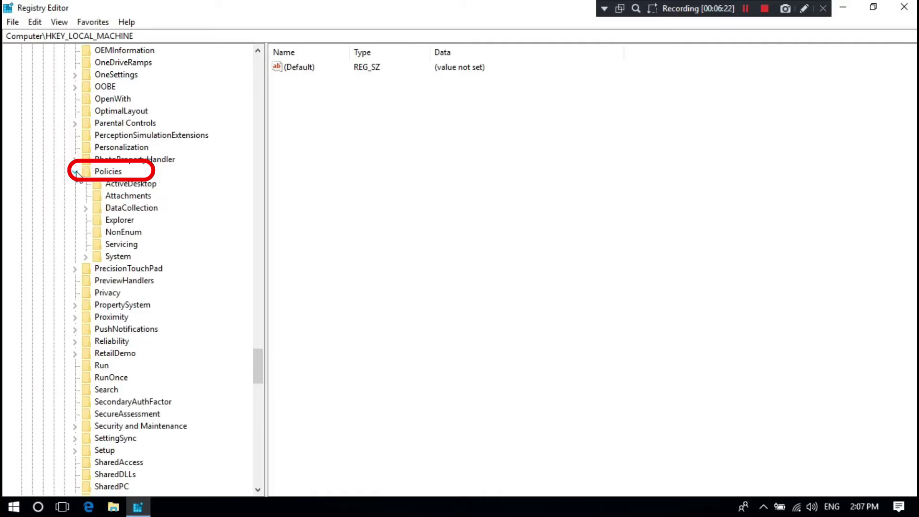
{"action": "left_click", "coordinate": [117, 256]}
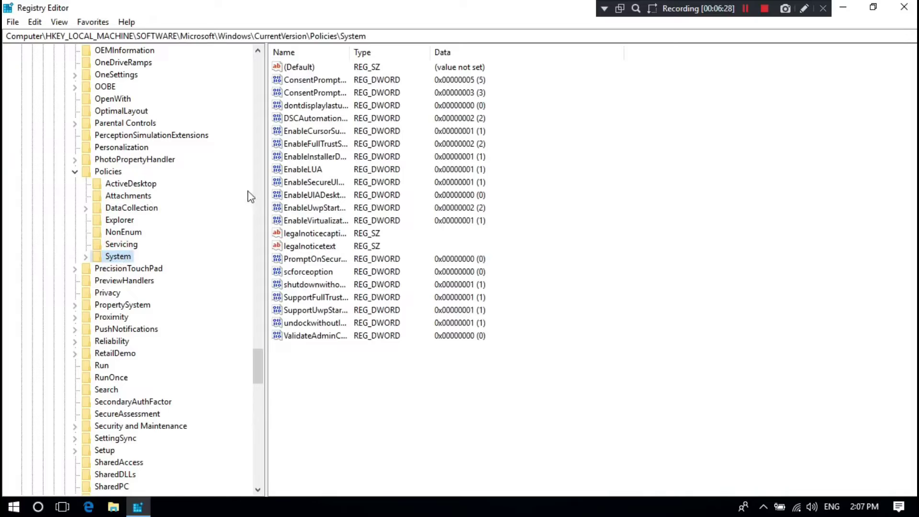
Step: Change the EnableLUA value data from 1 to 0
{"action": "left_click", "coordinate": [302, 172]}
{"action": "double_click", "coordinate": [302, 171]}
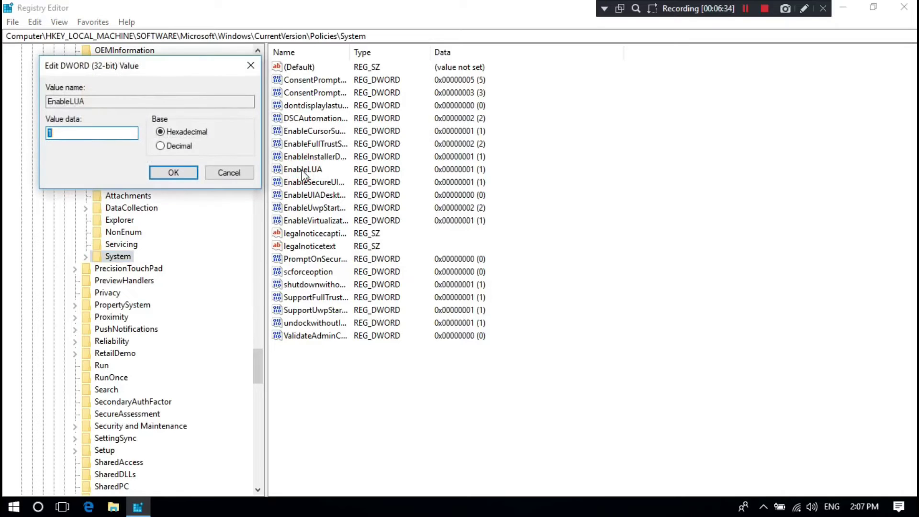
{"action": "left_click", "coordinate": [74, 134]}
{"action": "left_click", "coordinate": [175, 173]}
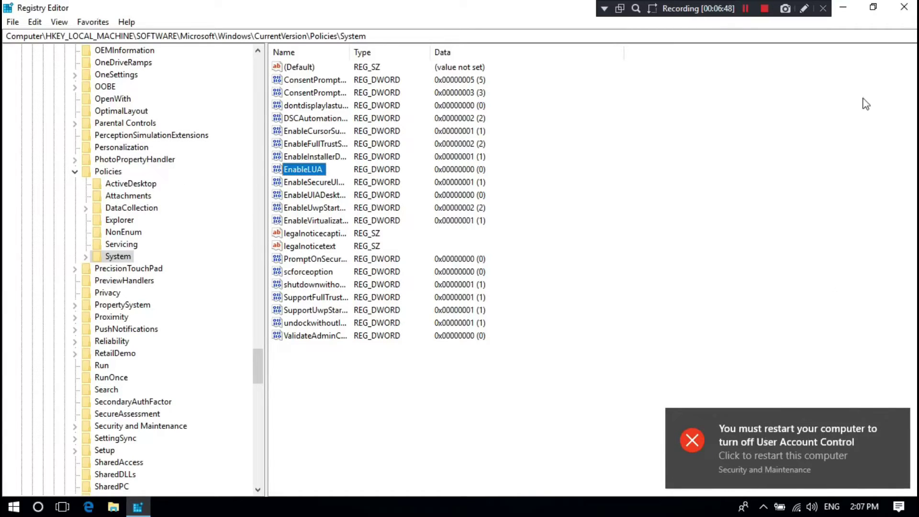
Step: Close Registry Editor, restart Windows from the notification, and launch CCleaner from the desktop
{"action": "left_click", "coordinate": [908, 7]}
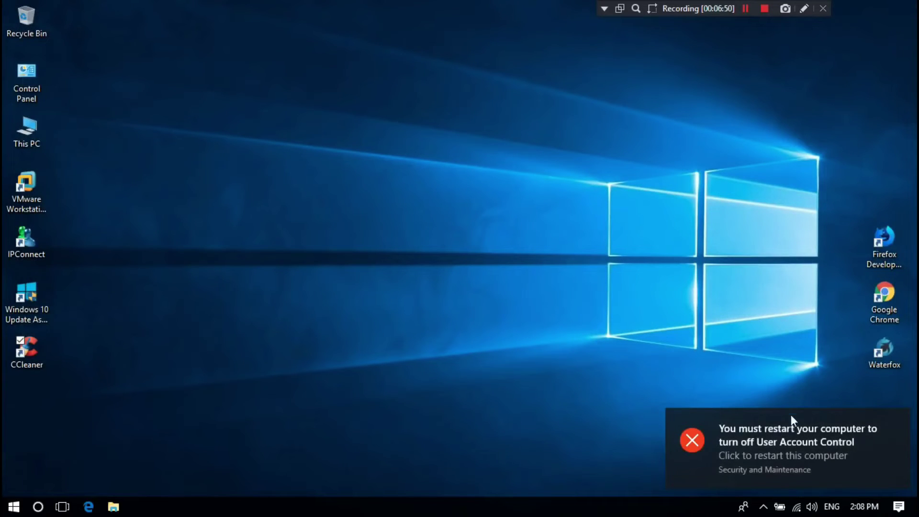
{"action": "left_click", "coordinate": [788, 428]}
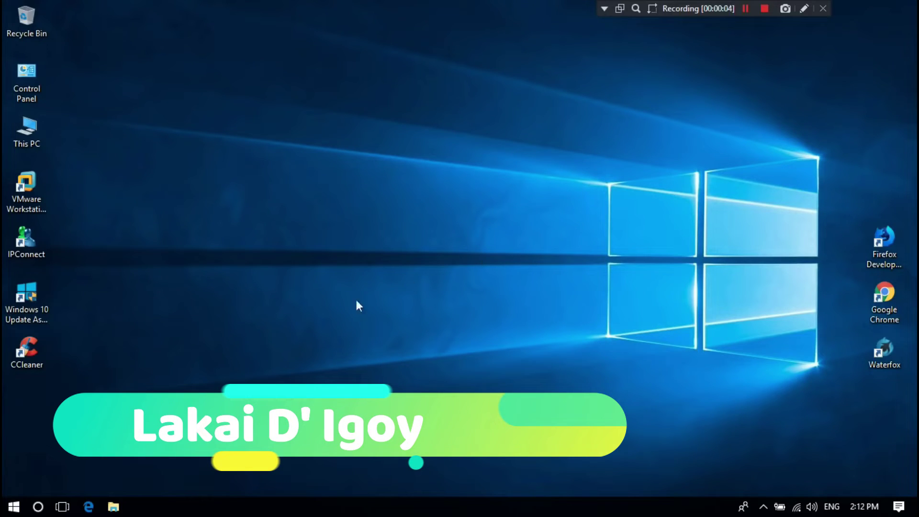
{"action": "left_click", "coordinate": [29, 352]}
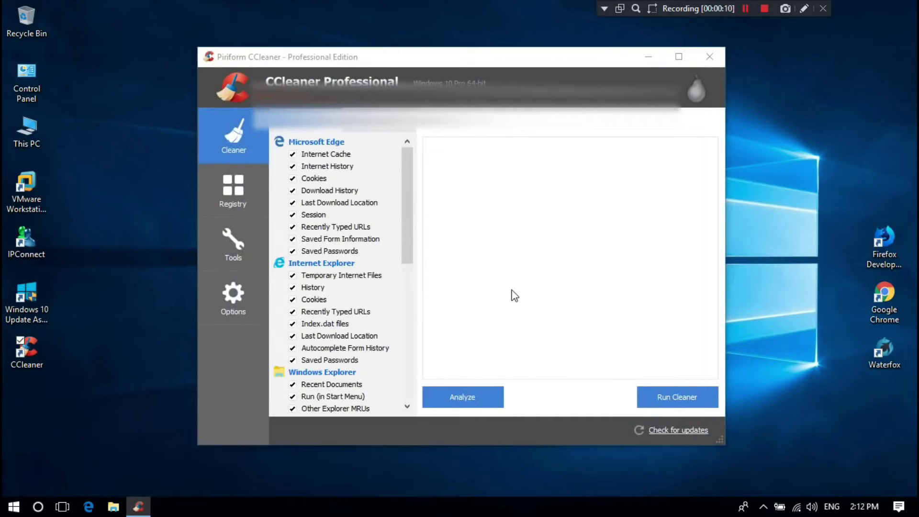
Step: Run the CCleaner cleaner to remove 123.2 MB, then close CCleaner
{"action": "left_click", "coordinate": [676, 397]}
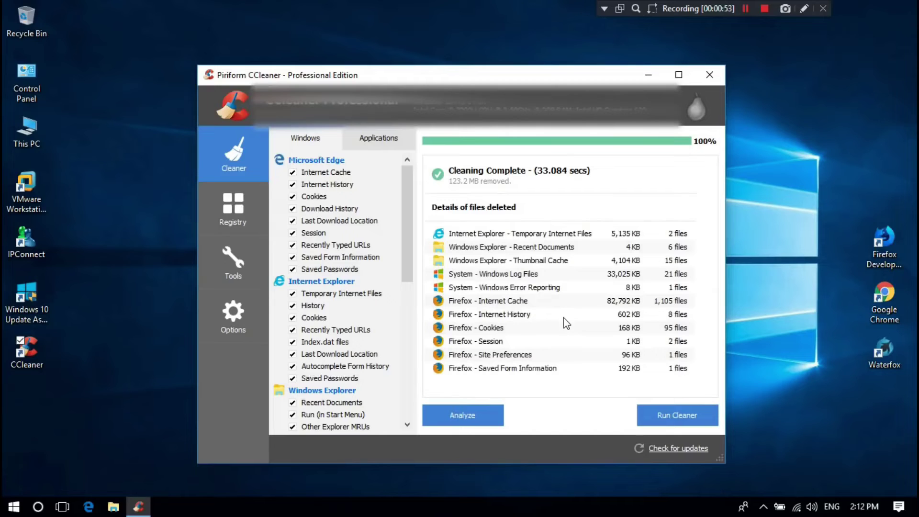
{"action": "left_click", "coordinate": [710, 75]}
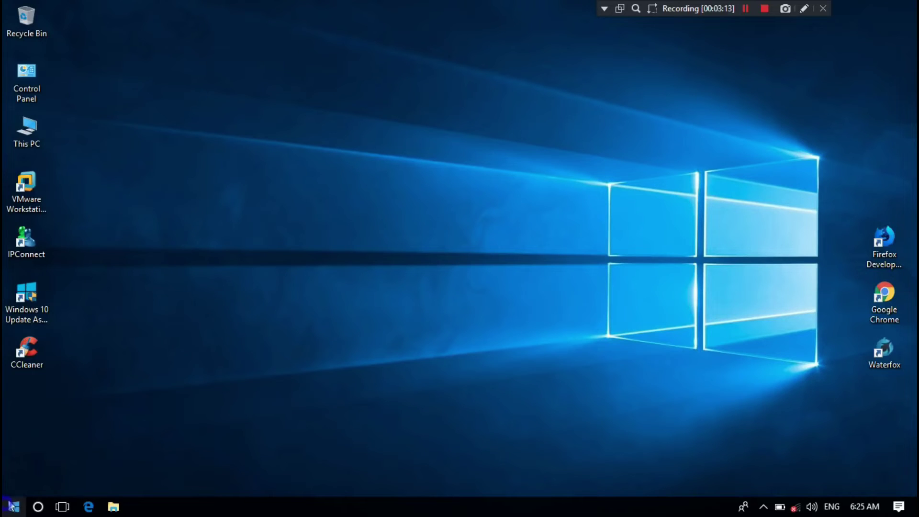
Step: Launch regedit through the Run dialog from the Start right-click menu
{"action": "right_click", "coordinate": [15, 506]}
{"action": "left_click", "coordinate": [27, 442]}
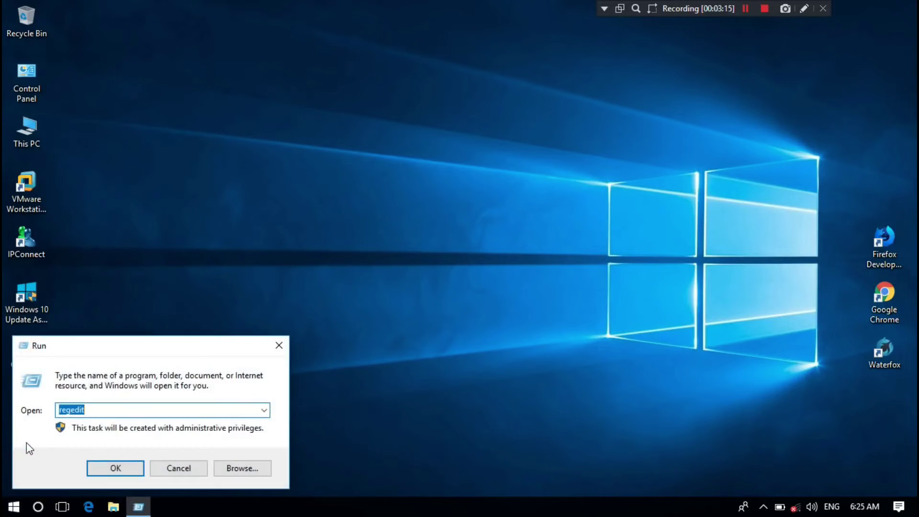
{"action": "type", "text": "re"}
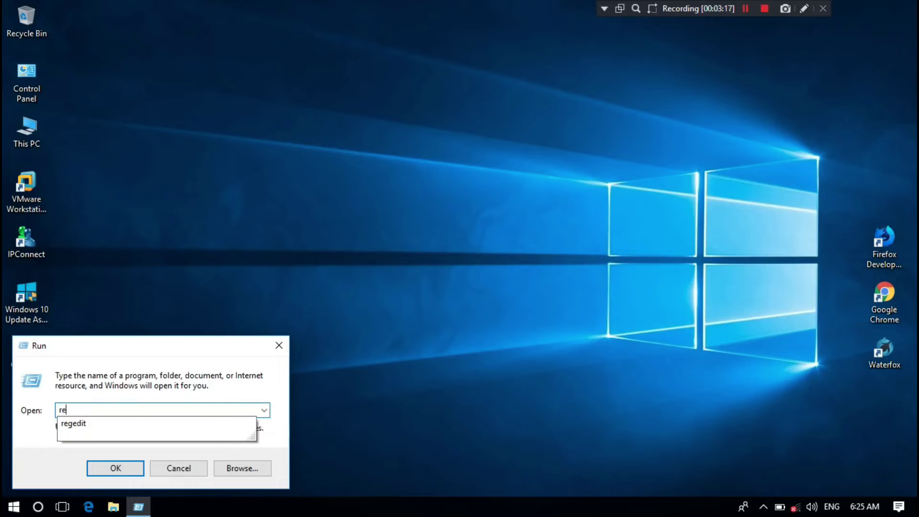
{"action": "type", "text": "gedit"}
{"action": "key", "text": "Return"}
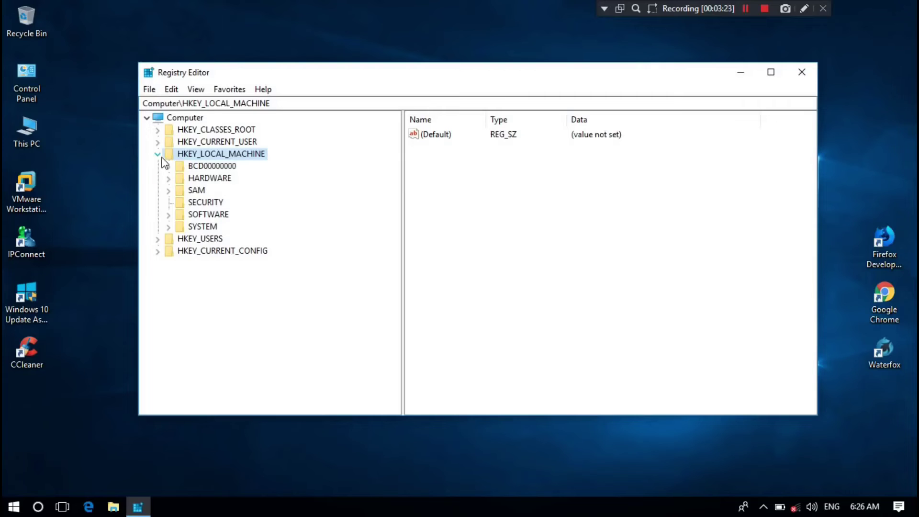
Step: Expand HKEY_LOCAL_MACHINE > SOFTWARE > Microsoft in the registry tree
{"action": "left_click", "coordinate": [157, 154]}
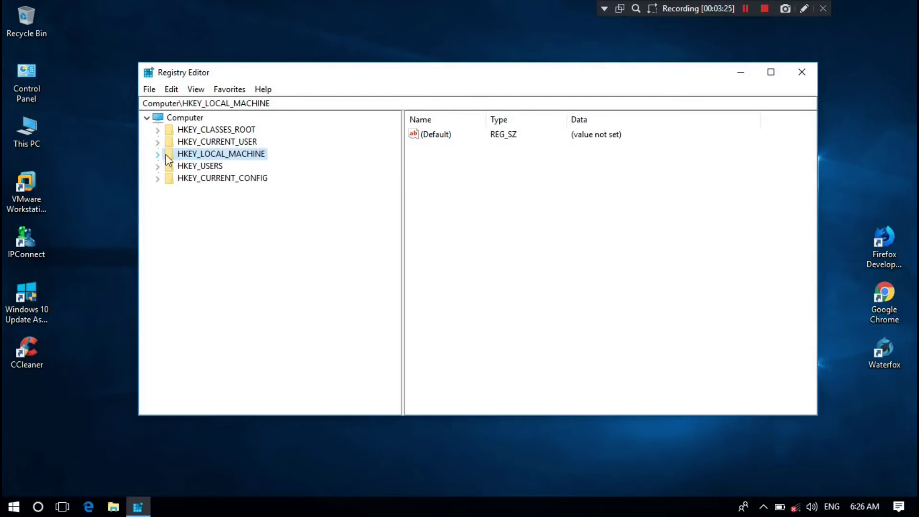
{"action": "left_click", "coordinate": [158, 154]}
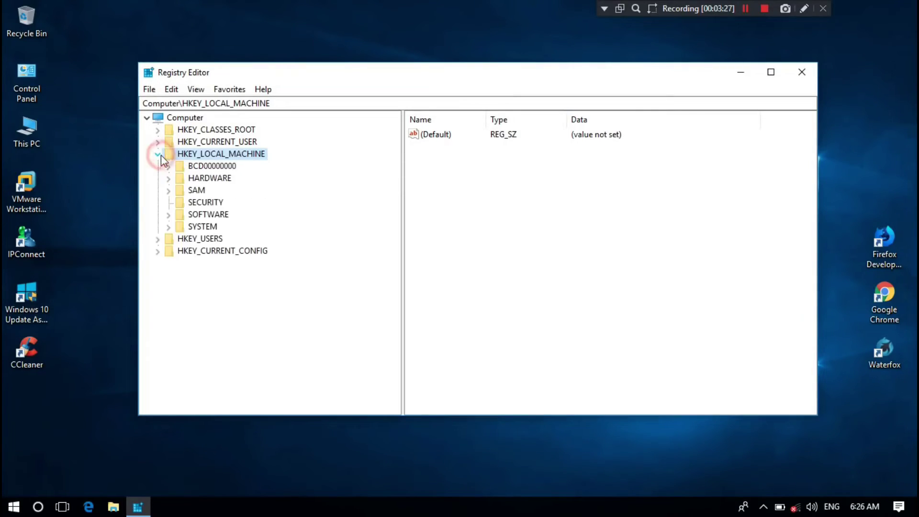
{"action": "left_click", "coordinate": [168, 215]}
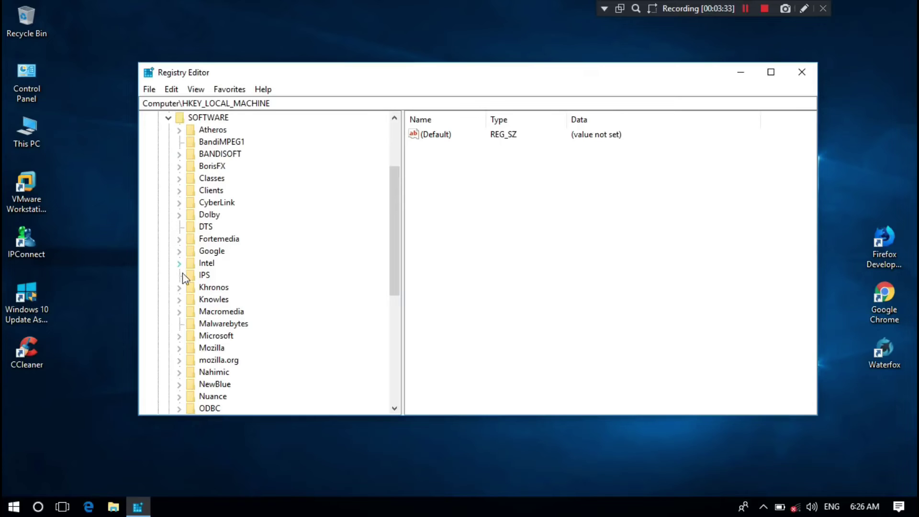
{"action": "left_click", "coordinate": [179, 338]}
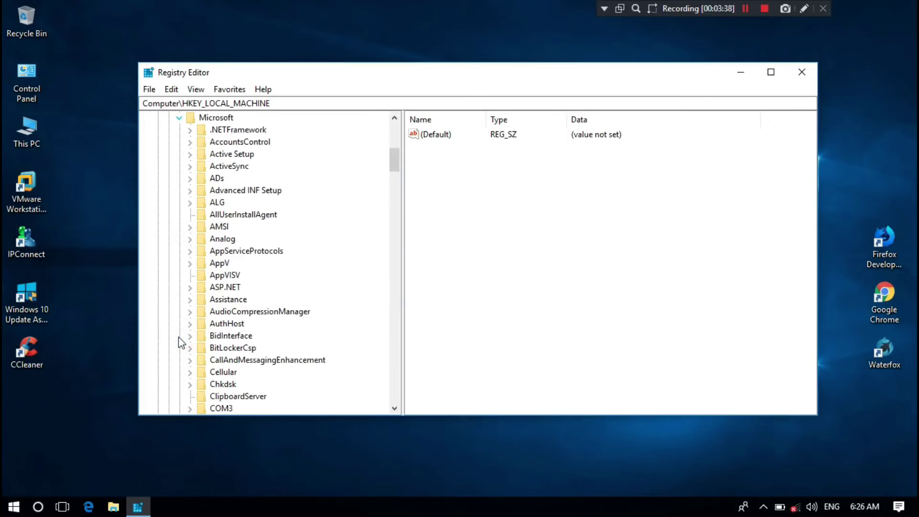
{"action": "scroll", "coordinate": [180, 342], "scroll_direction": "down", "scroll_amount": 7}
{"action": "left_click_drag", "start_coordinate": [394, 176], "coordinate": [379, 349]}
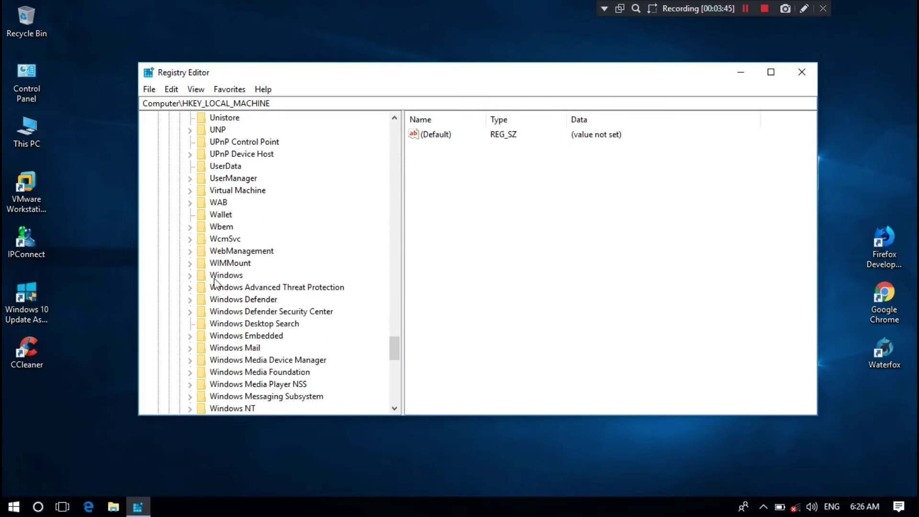
Step: Expand Windows > CurrentVersion > Policies and open the System key
{"action": "left_click", "coordinate": [190, 276]}
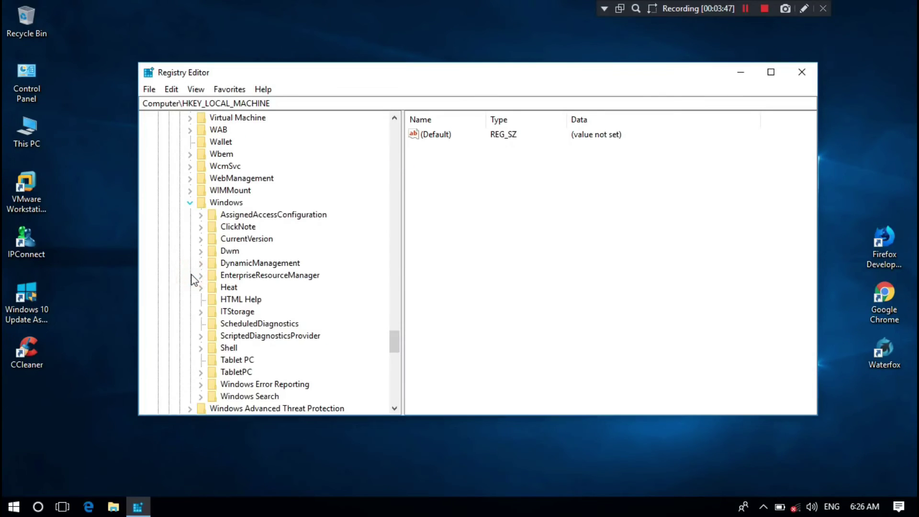
{"action": "left_click", "coordinate": [201, 238]}
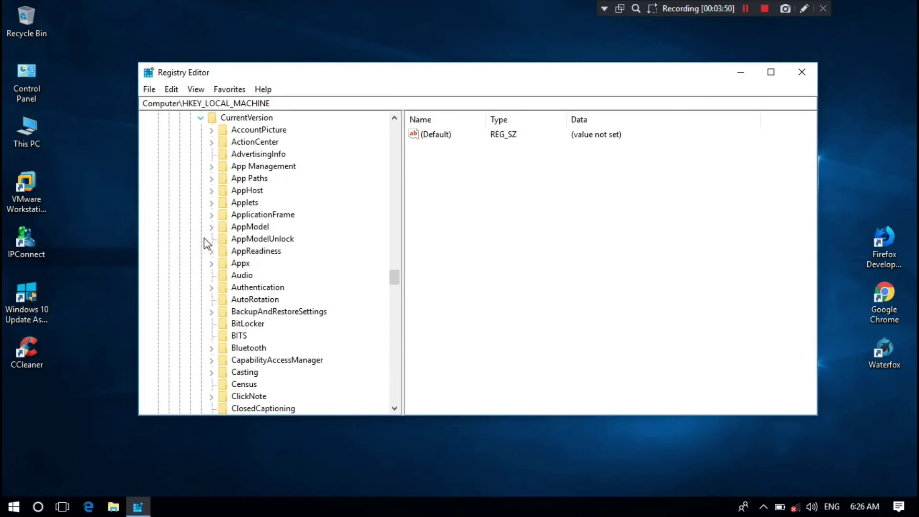
{"action": "left_click_drag", "start_coordinate": [395, 277], "coordinate": [396, 319]}
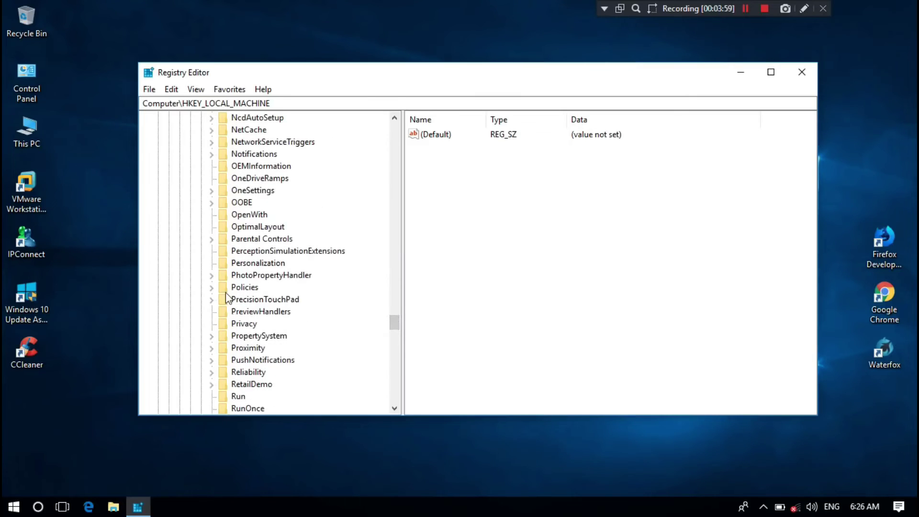
{"action": "left_click", "coordinate": [211, 288]}
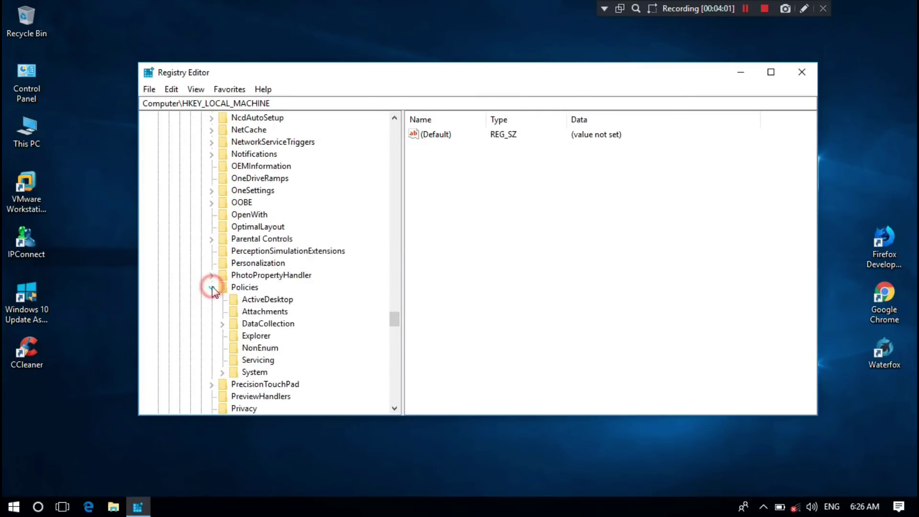
{"action": "left_click", "coordinate": [255, 372]}
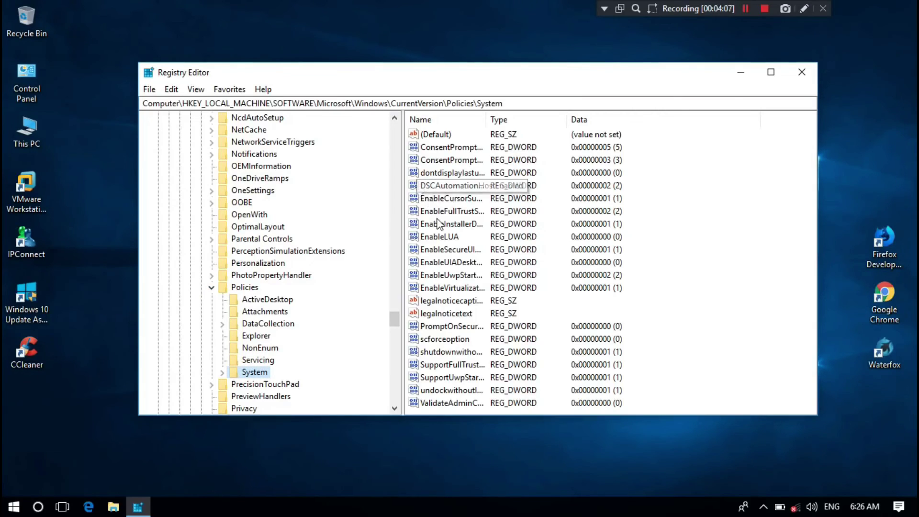
Step: Set EnableLUA's value data back to 1 and close Registry Editor
{"action": "left_click", "coordinate": [438, 238]}
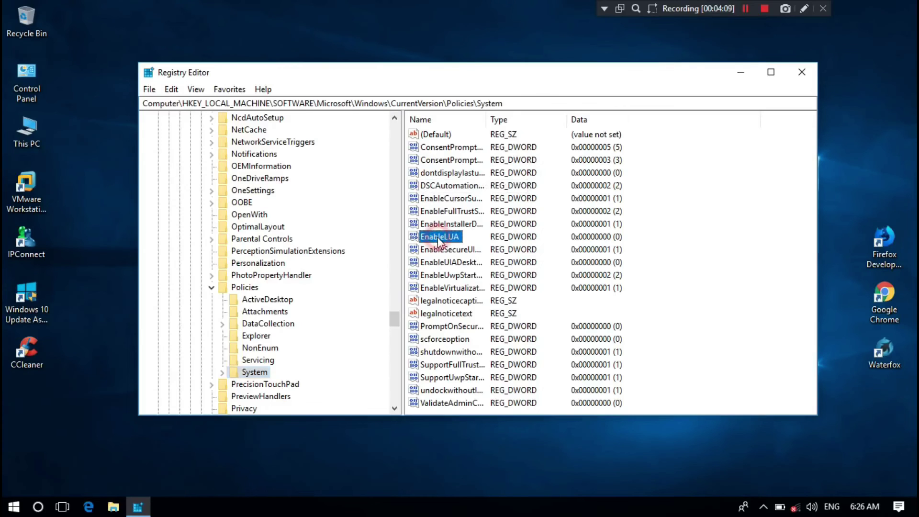
{"action": "double_click", "coordinate": [438, 238]}
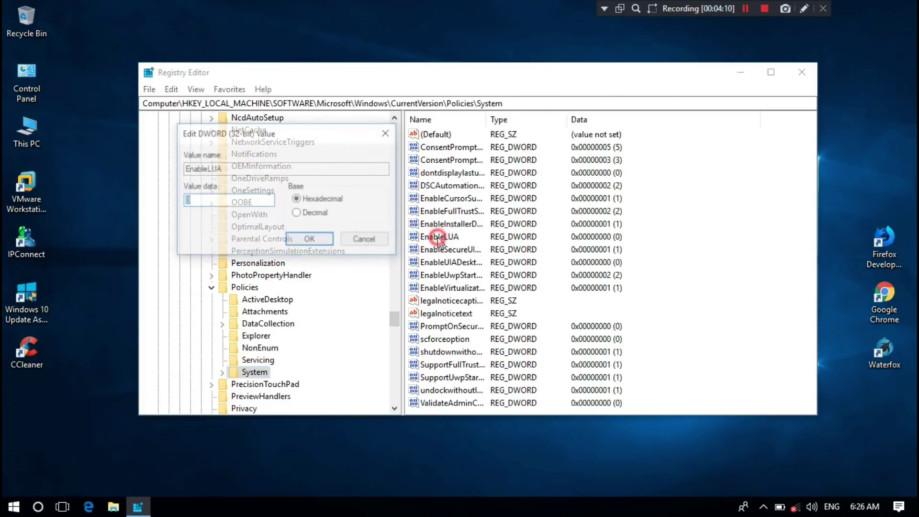
{"action": "left_click", "coordinate": [214, 199]}
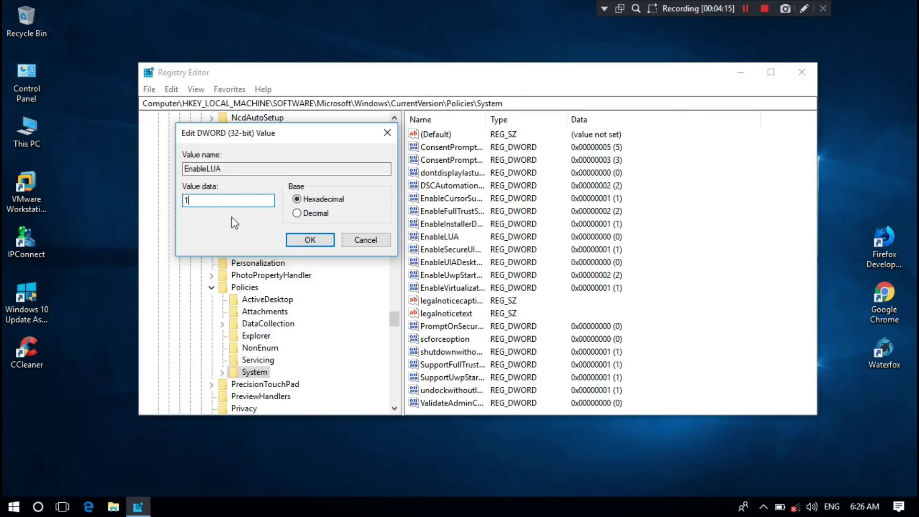
{"action": "left_click", "coordinate": [305, 240]}
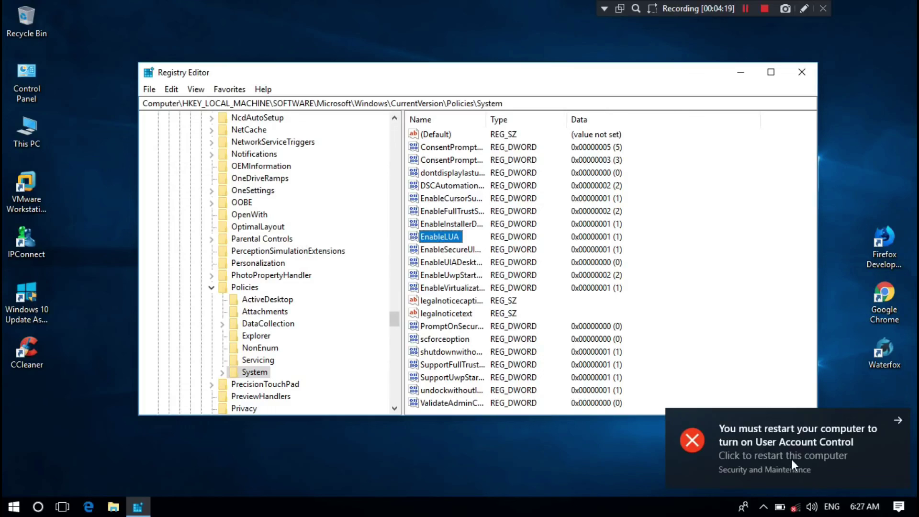
{"action": "left_click", "coordinate": [806, 73]}
Step: Restart Windows now from the notification to turn User Account Control back on
{"action": "left_click", "coordinate": [768, 443]}
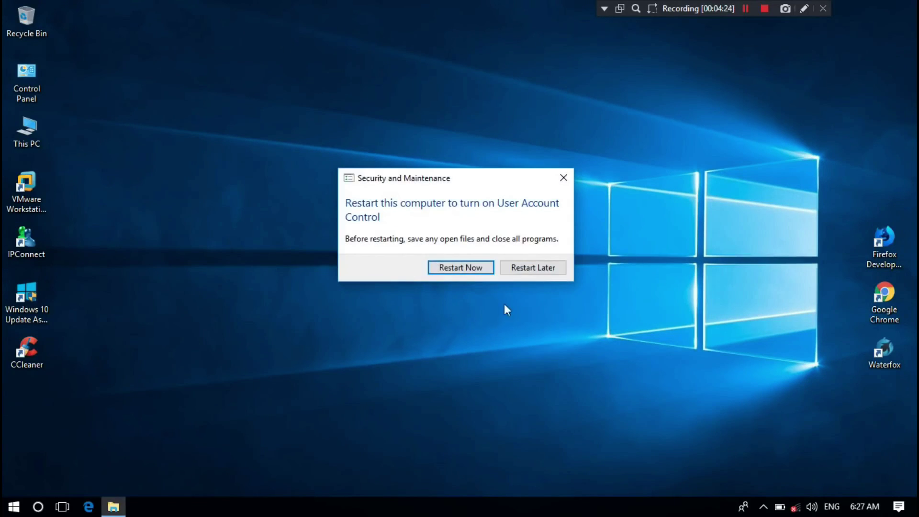
{"action": "left_click", "coordinate": [457, 268]}
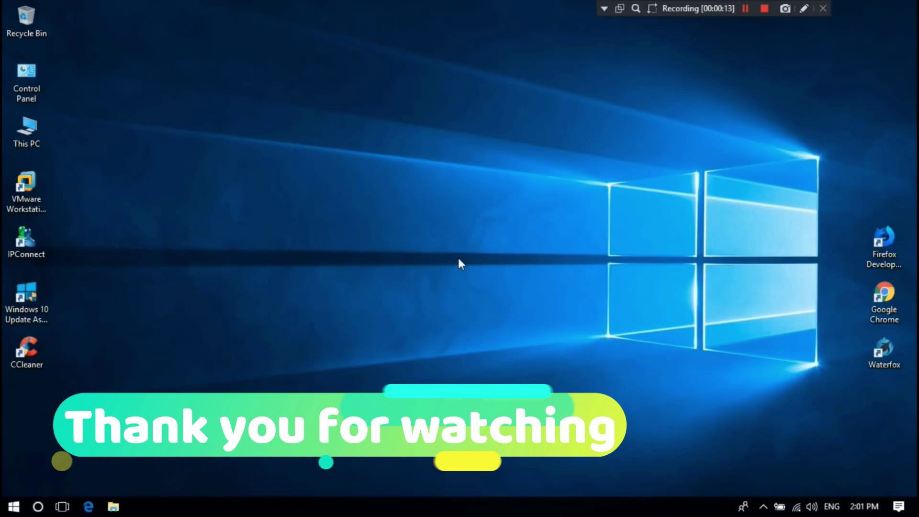